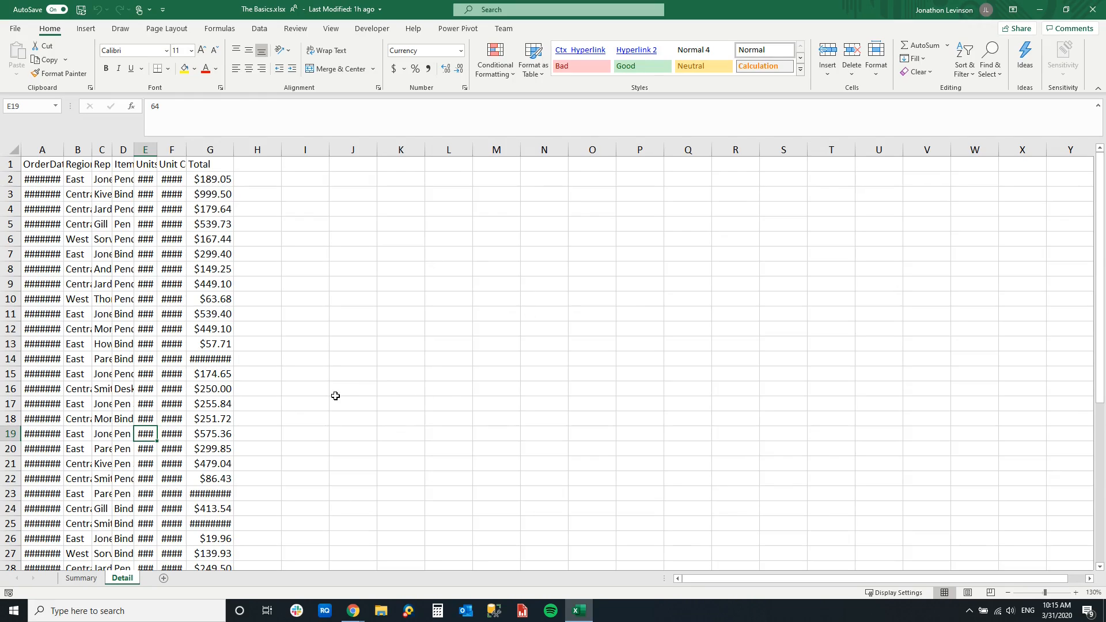
Step: Color the Detail sheet's tab standard red
click(84, 583)
click(115, 581)
right_click(123, 578)
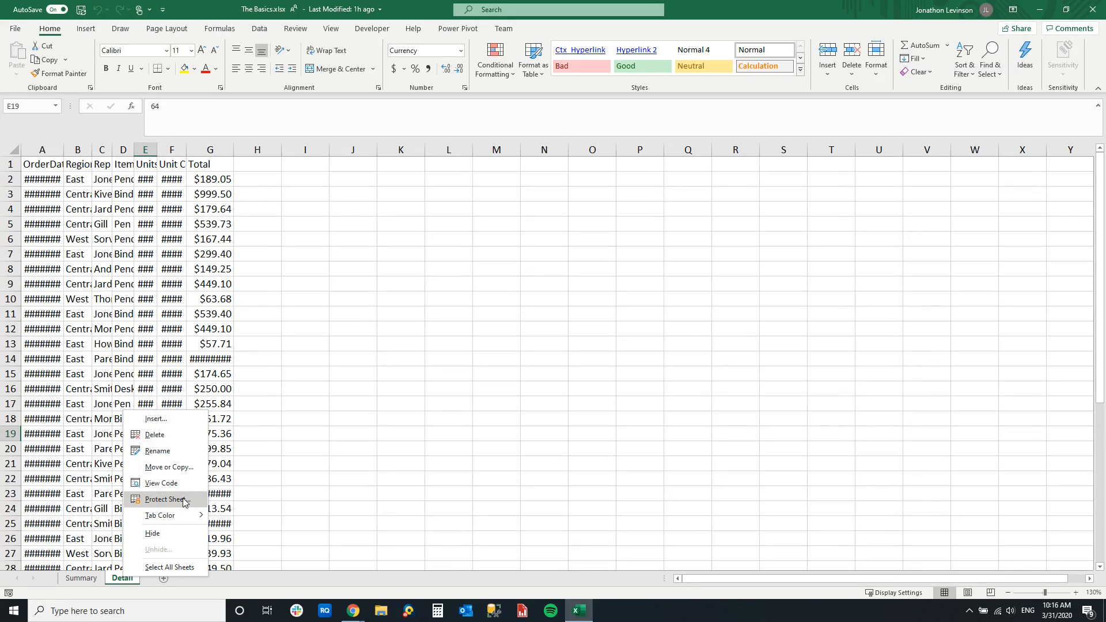
mouse_move(178, 518)
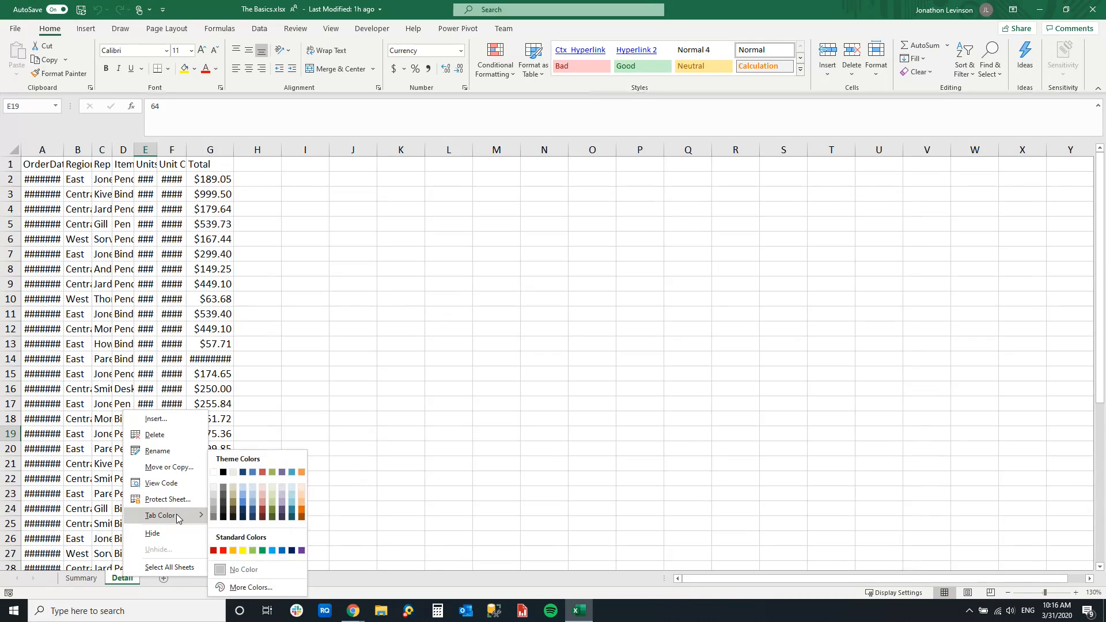
click(223, 551)
right_click(122, 579)
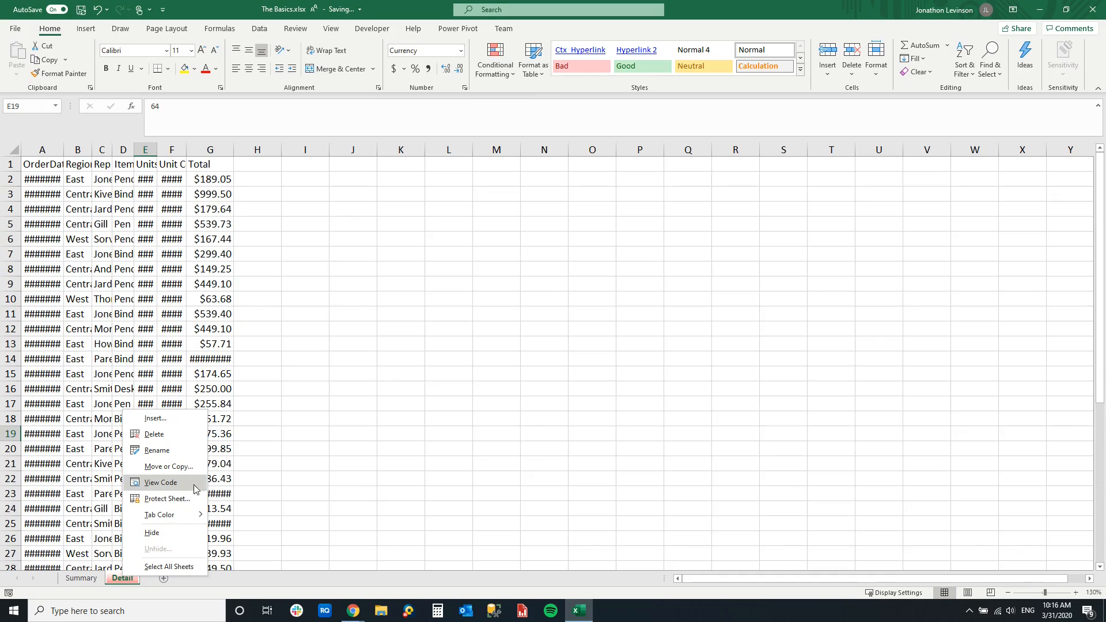
key(Escape)
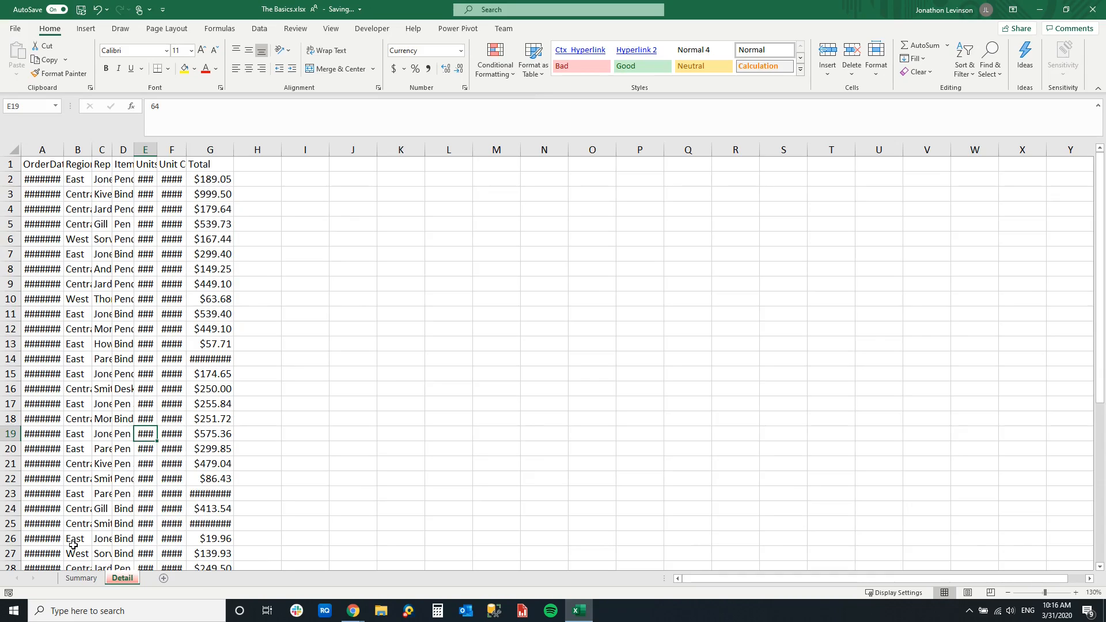
Step: Create a copy of the Detail sheet at the end of The Basics.xlsx
right_click(123, 580)
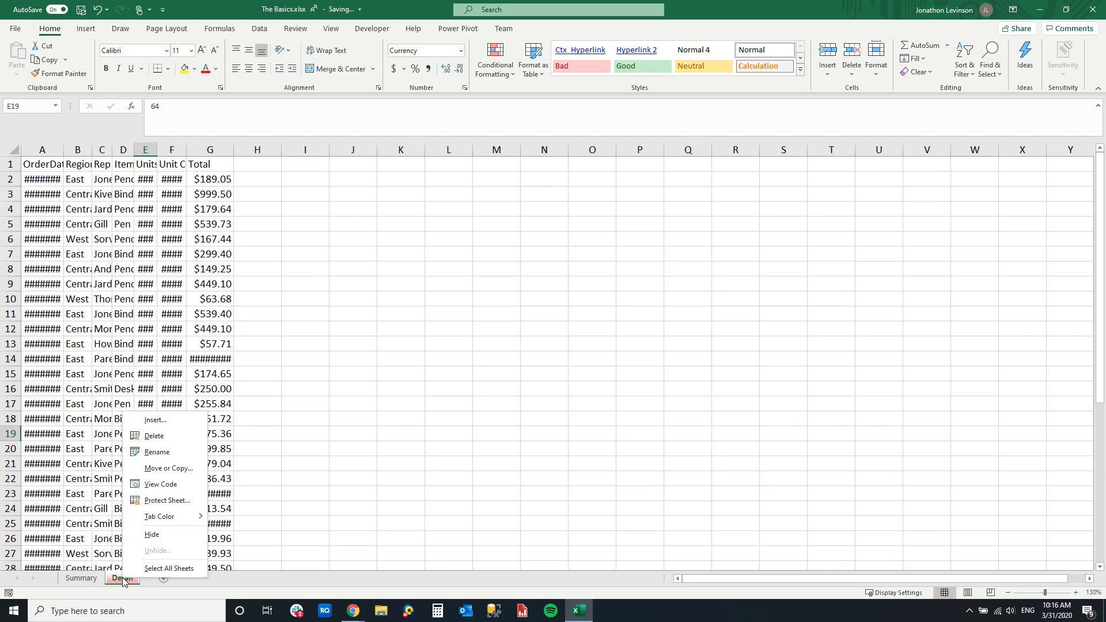
click(153, 468)
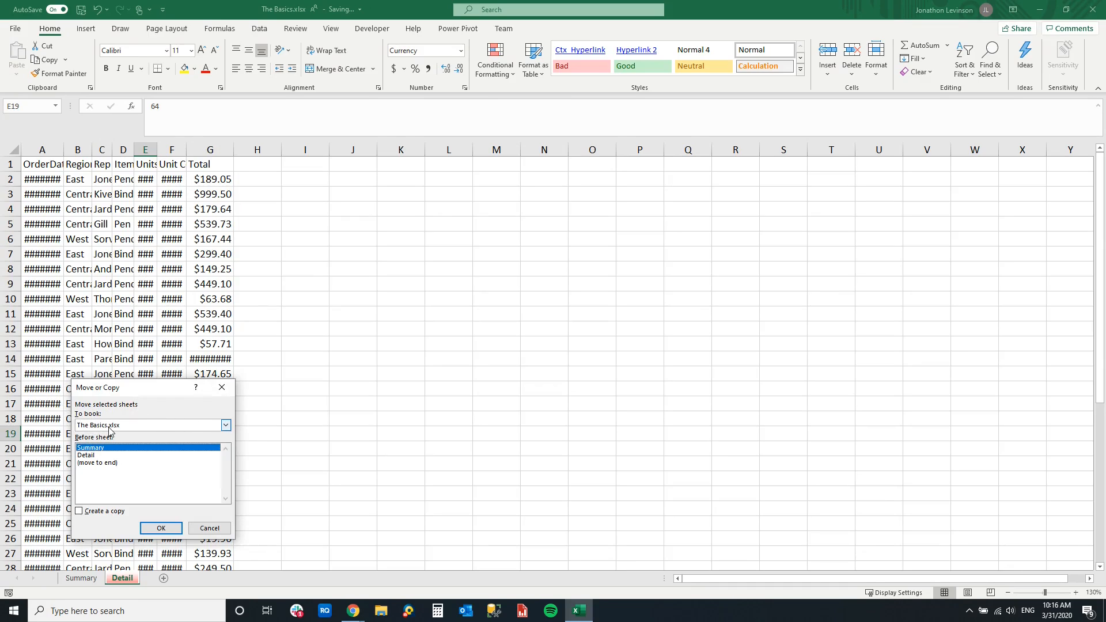
click(225, 427)
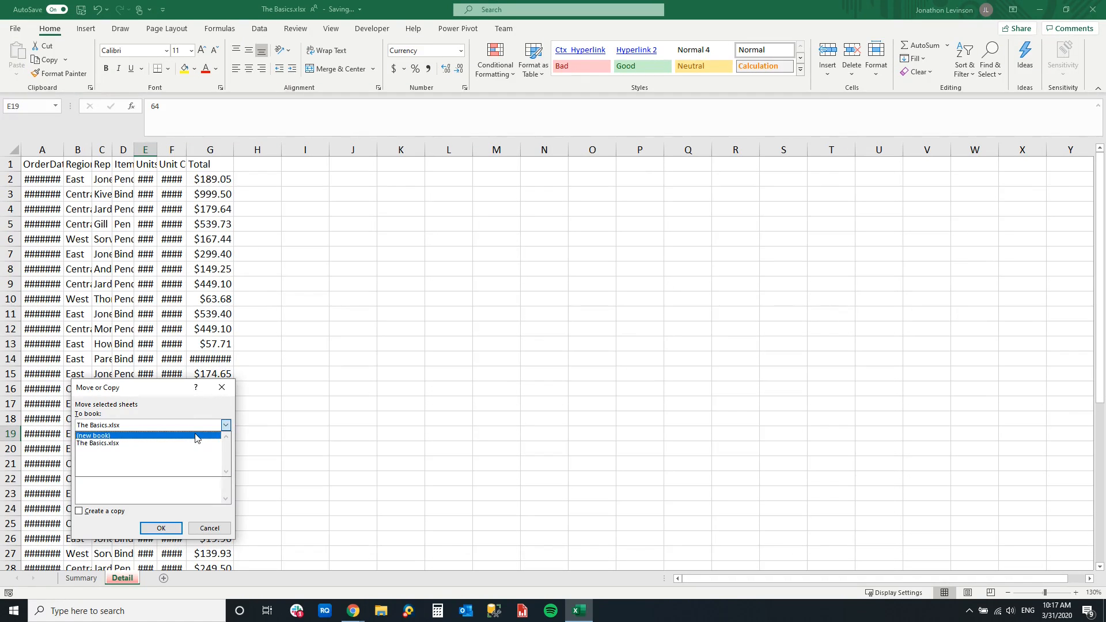
click(186, 405)
click(92, 455)
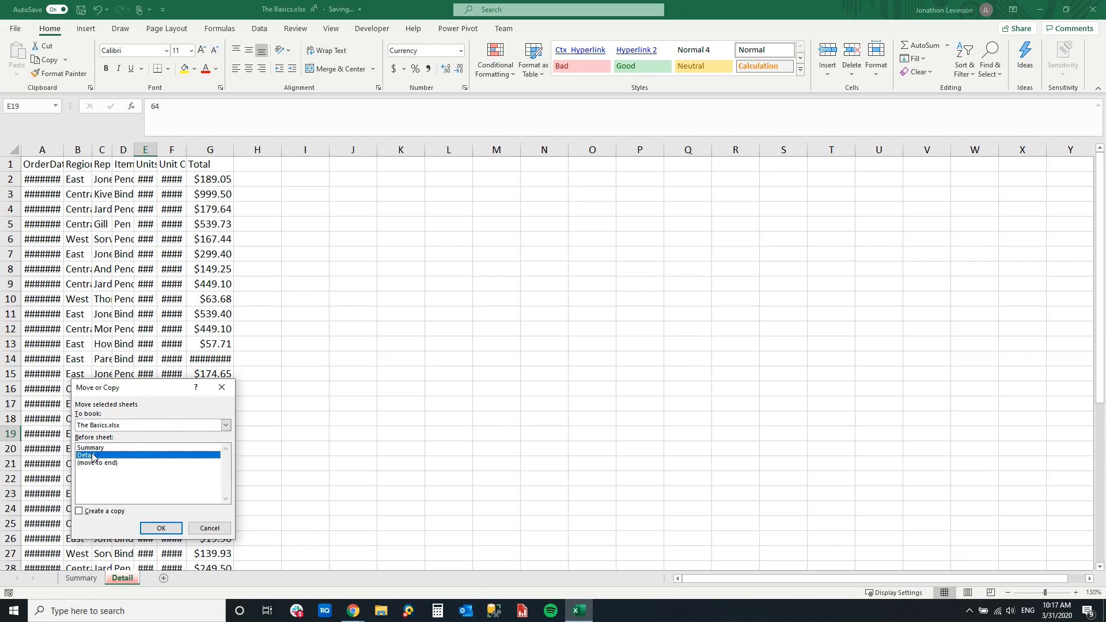
click(98, 463)
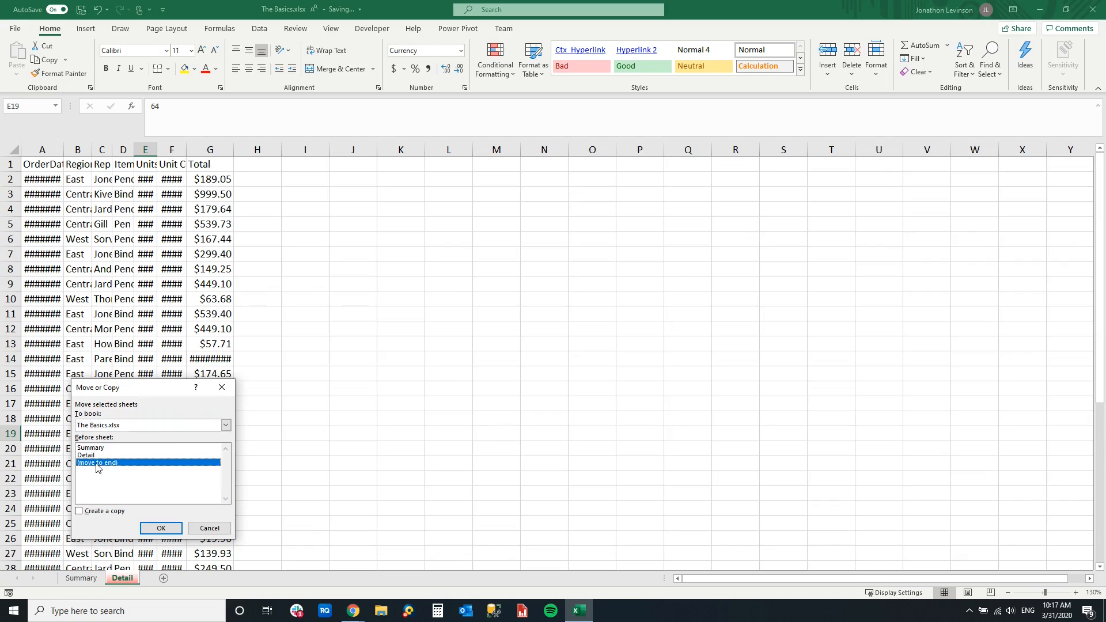
click(101, 512)
click(160, 533)
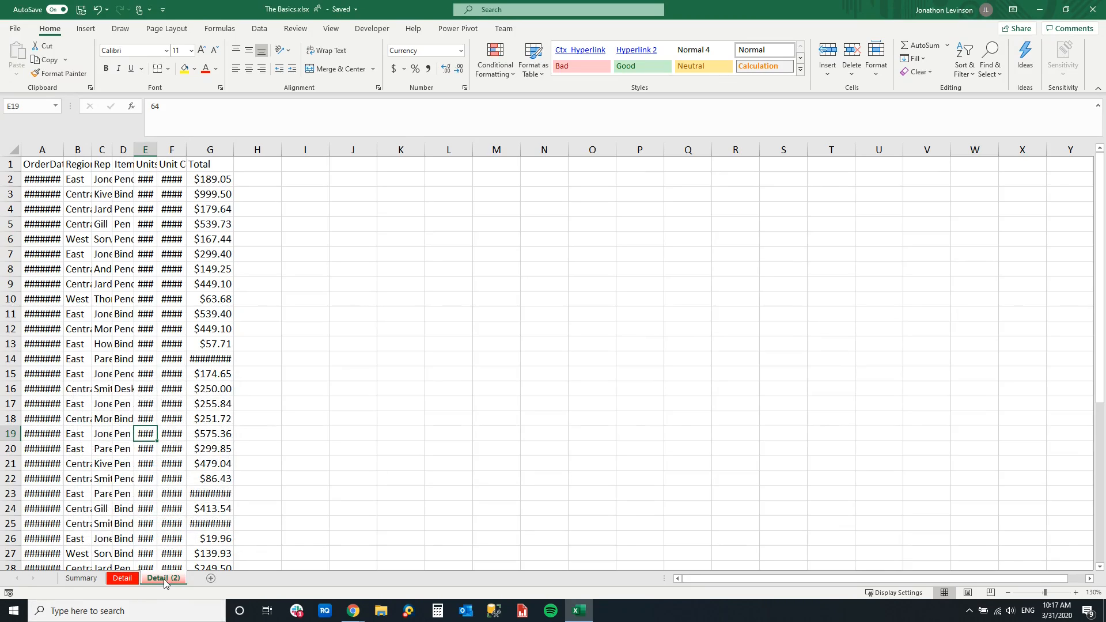
Step: Rename the copied Detail sheet as "New Name"
right_click(167, 583)
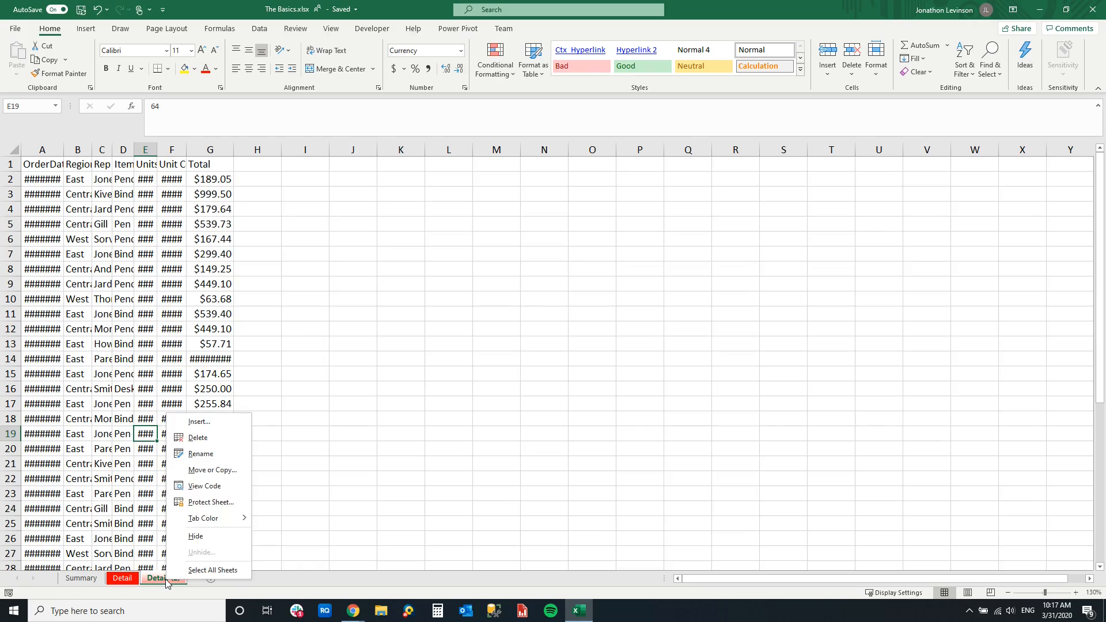
click(190, 453)
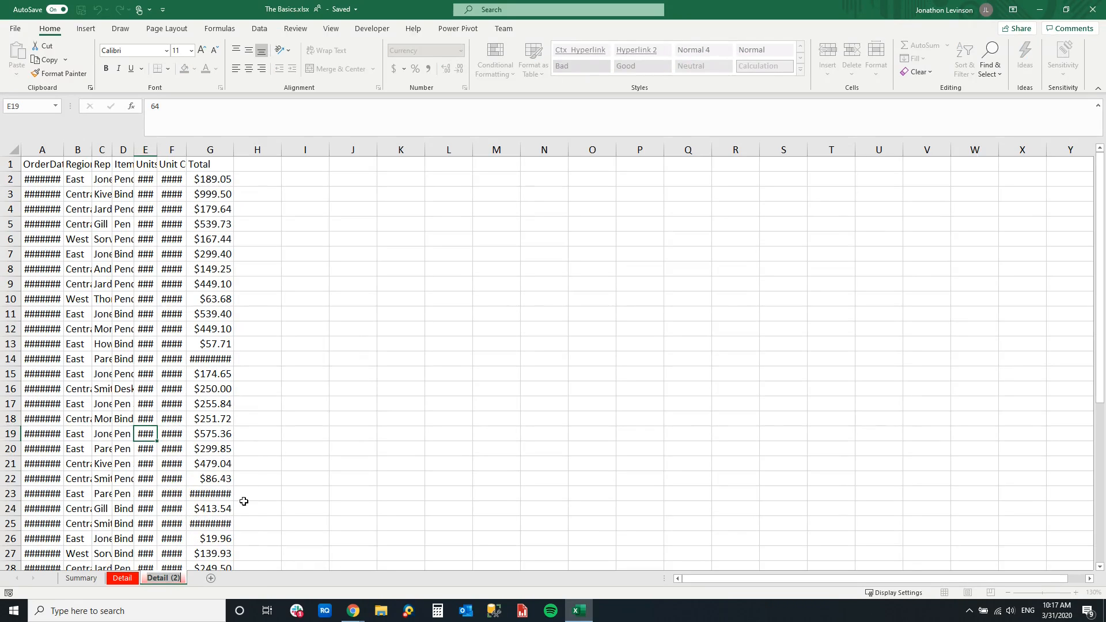
text(New Name)
click(113, 302)
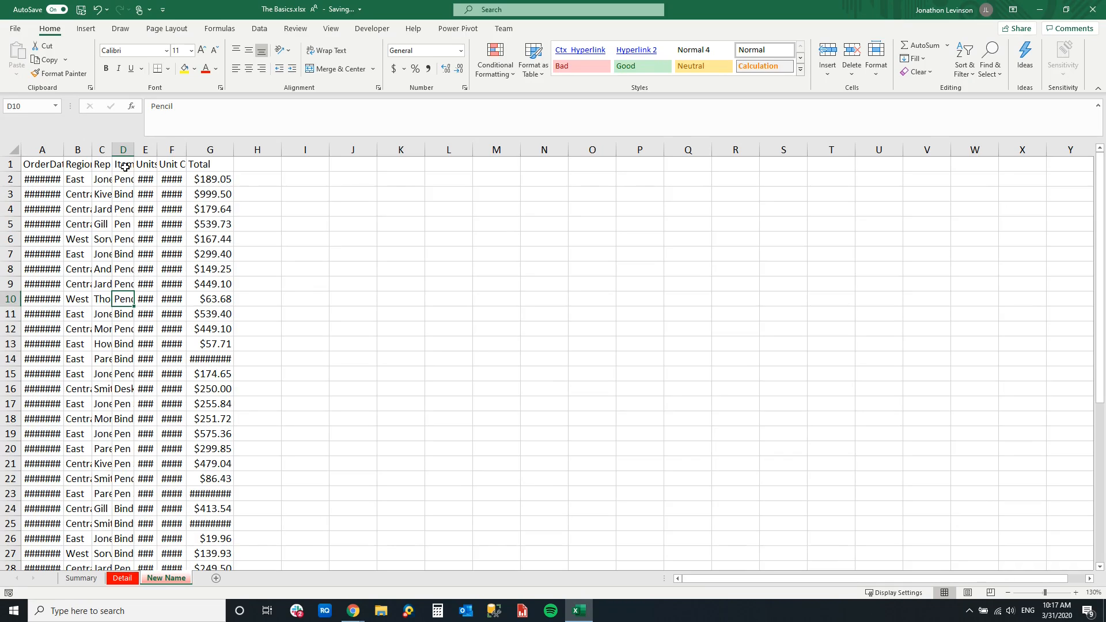
Step: AutoFit the widths of all columns on the New Name sheet to their contents
mouse_move(186, 149)
mouse_down()
mouse_move(227, 147)
mouse_move(183, 149)
mouse_up()
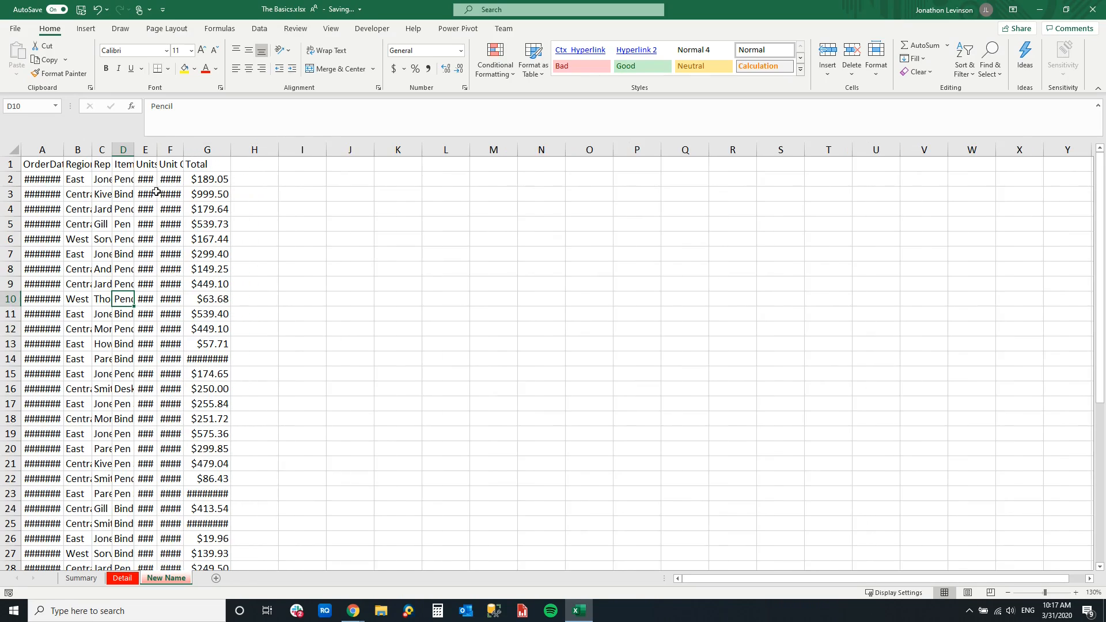
click(16, 149)
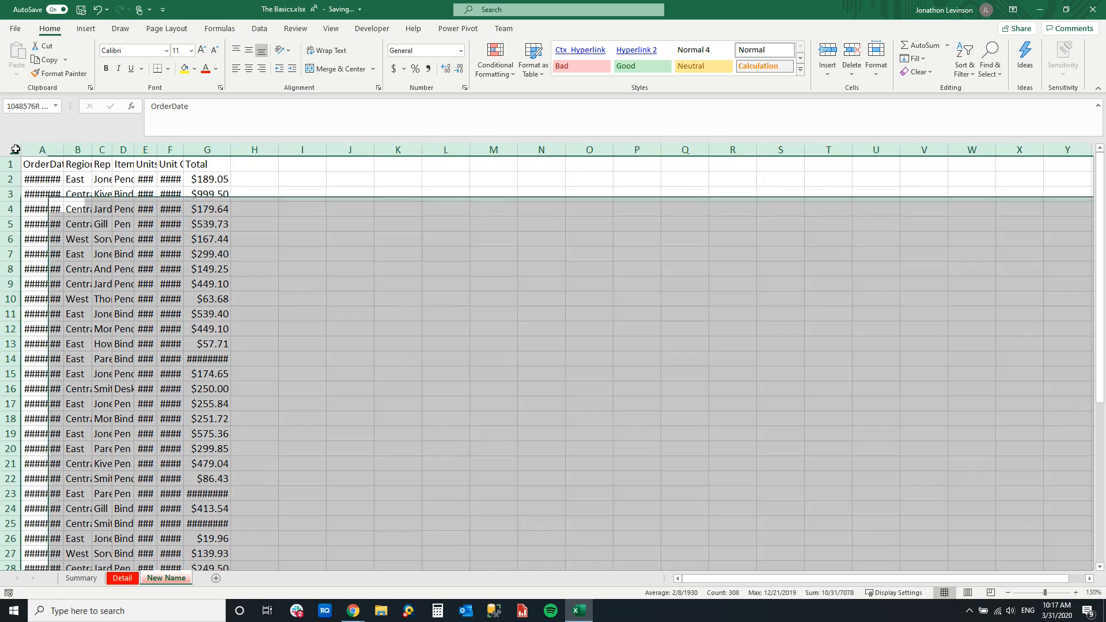
double_click(63, 148)
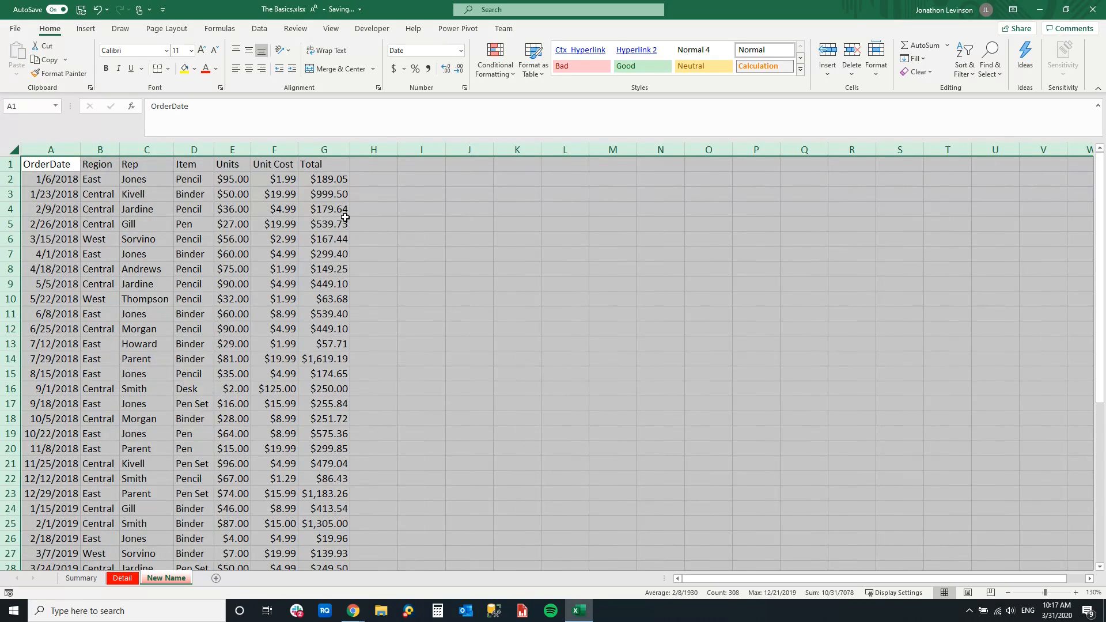
click(160, 206)
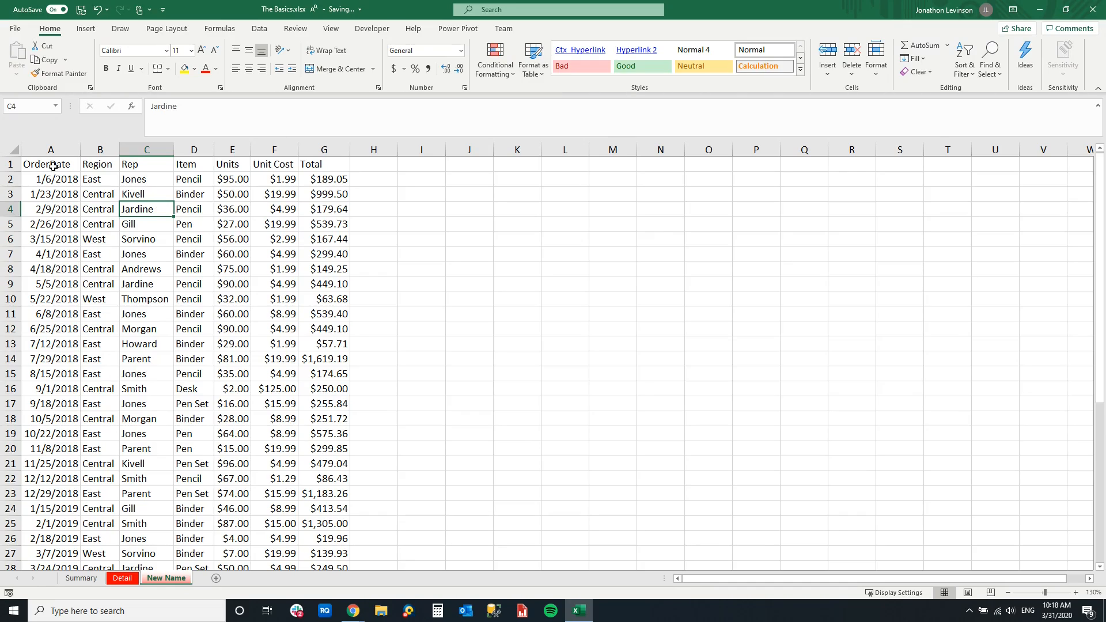
click(96, 284)
mouse_move(51, 167)
mouse_down()
mouse_move(323, 271)
mouse_move(325, 513)
mouse_move(305, 589)
mouse_move(311, 535)
mouse_up()
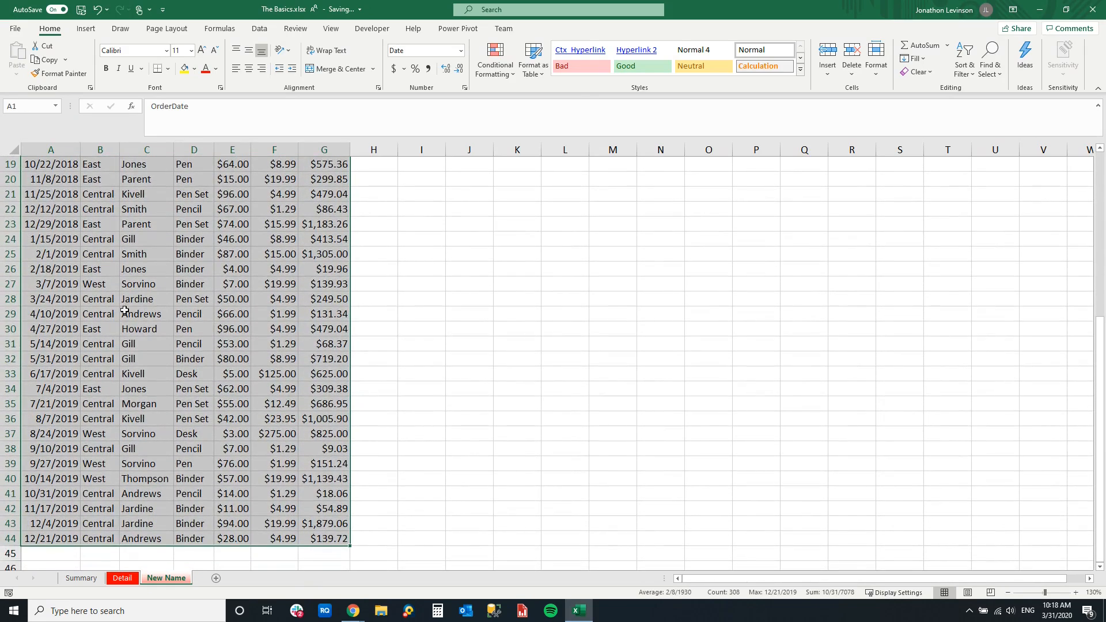
scroll(147, 326, up, 6)
Step: Convert the data range A1:G44 into a table with headers
click(79, 167)
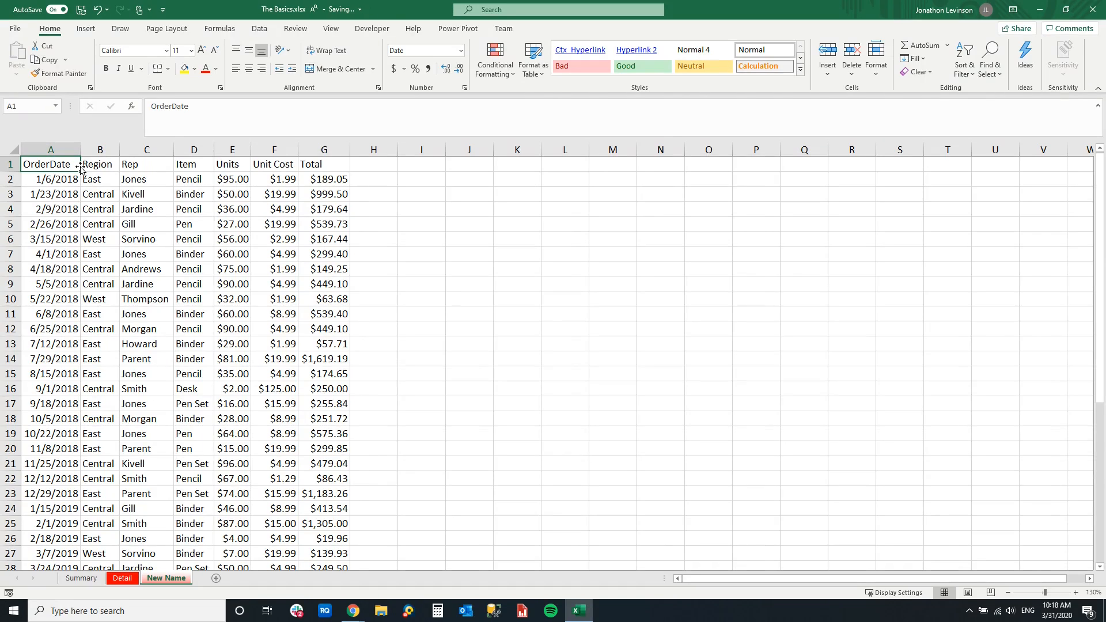
click(85, 32)
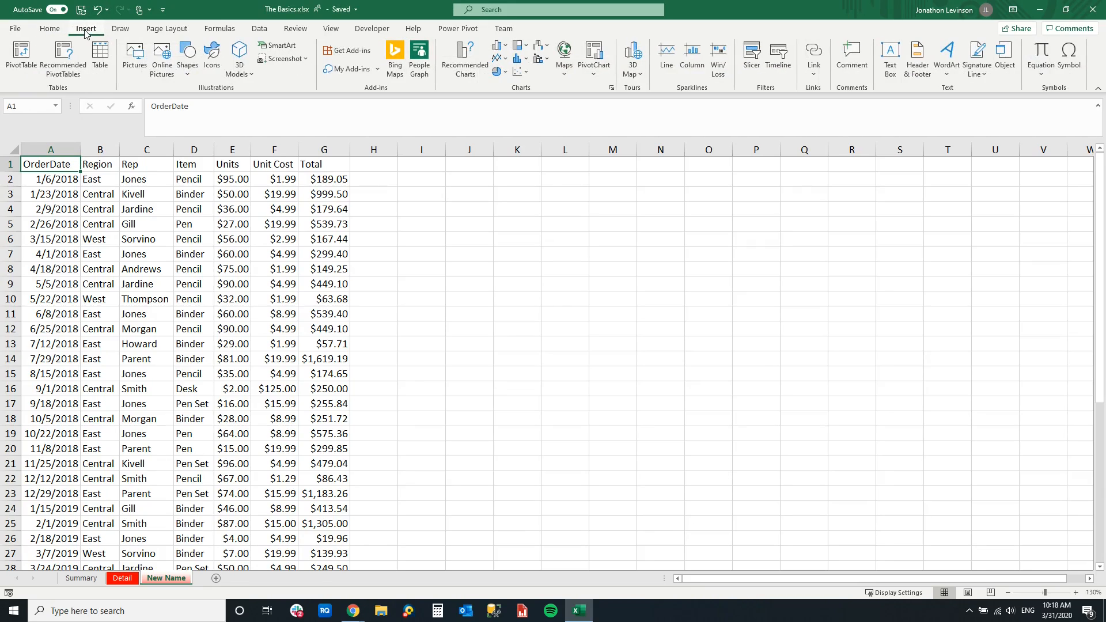
click(98, 64)
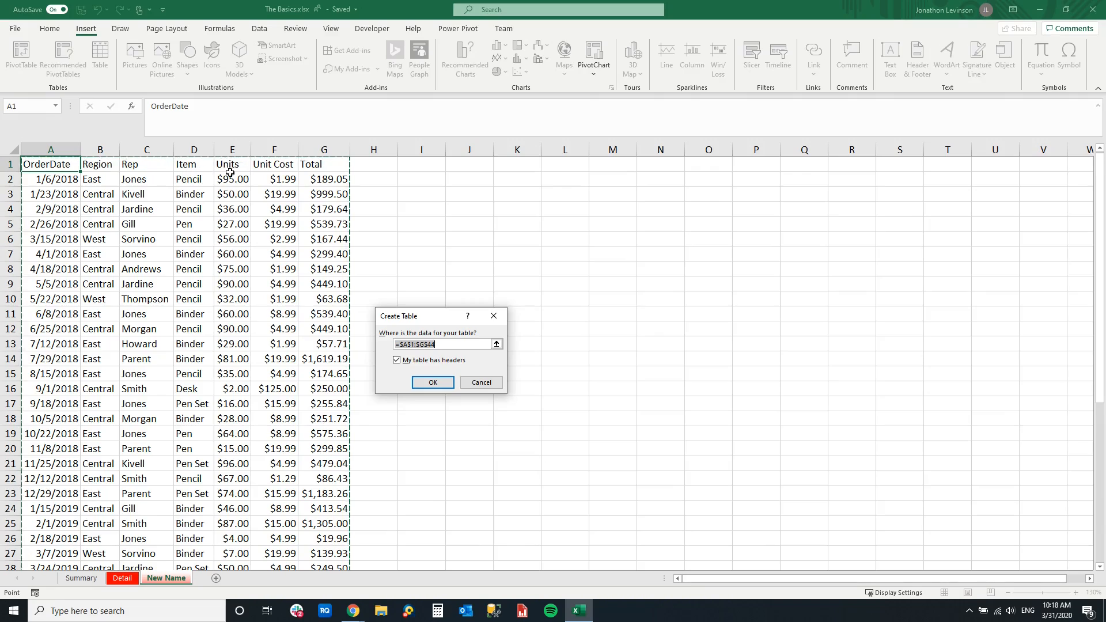
click(433, 382)
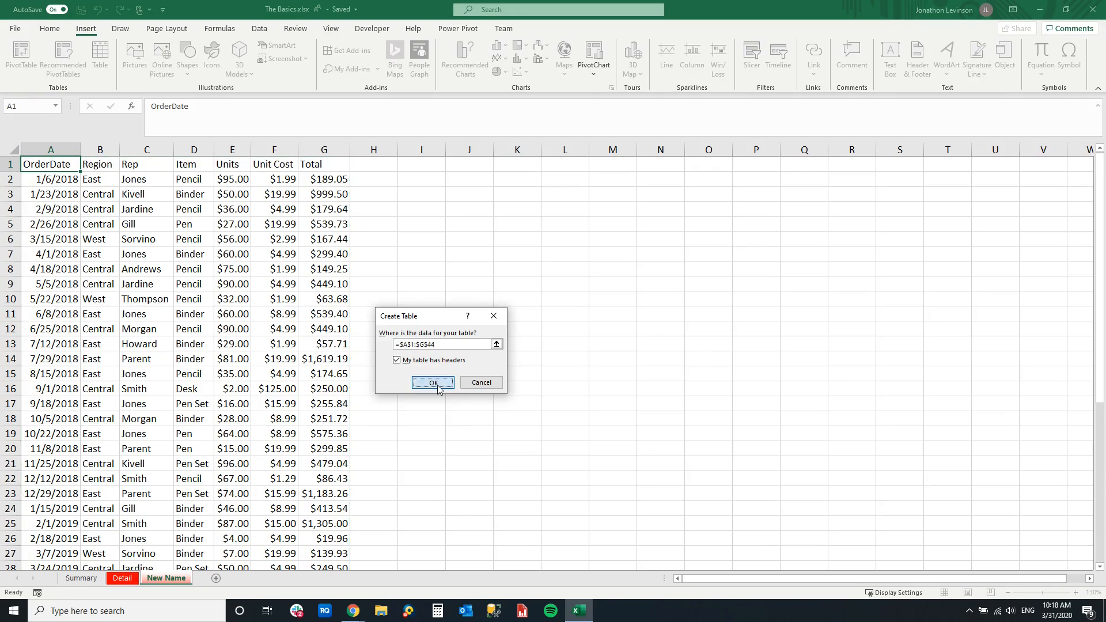
Step: Apply the Medium table style with a red header and gray banded rows to the table
click(228, 254)
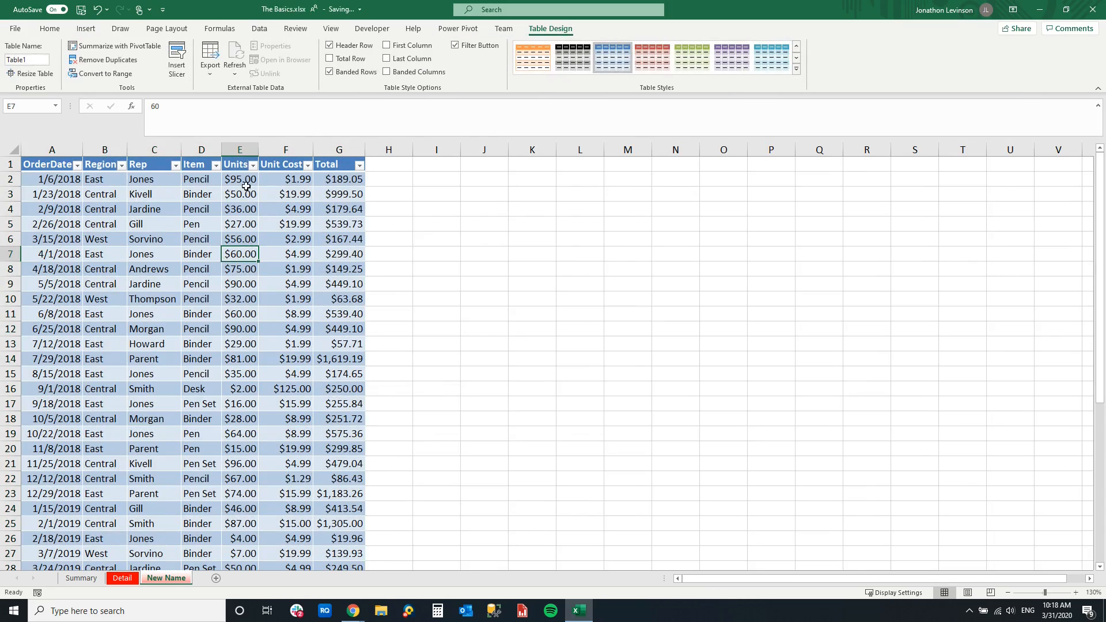
click(797, 68)
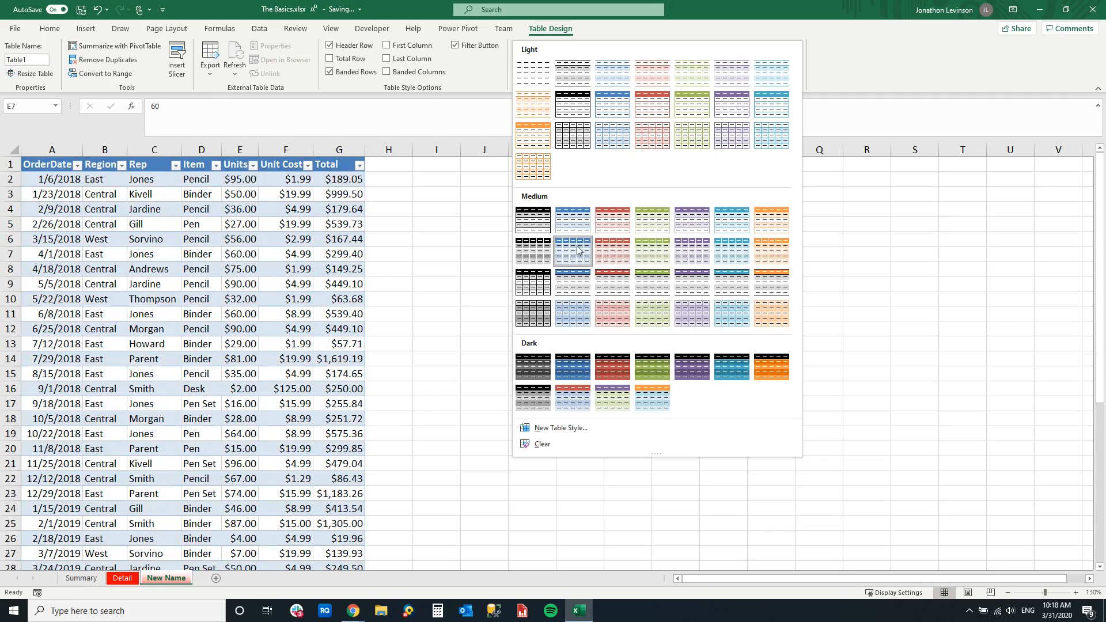
click(627, 289)
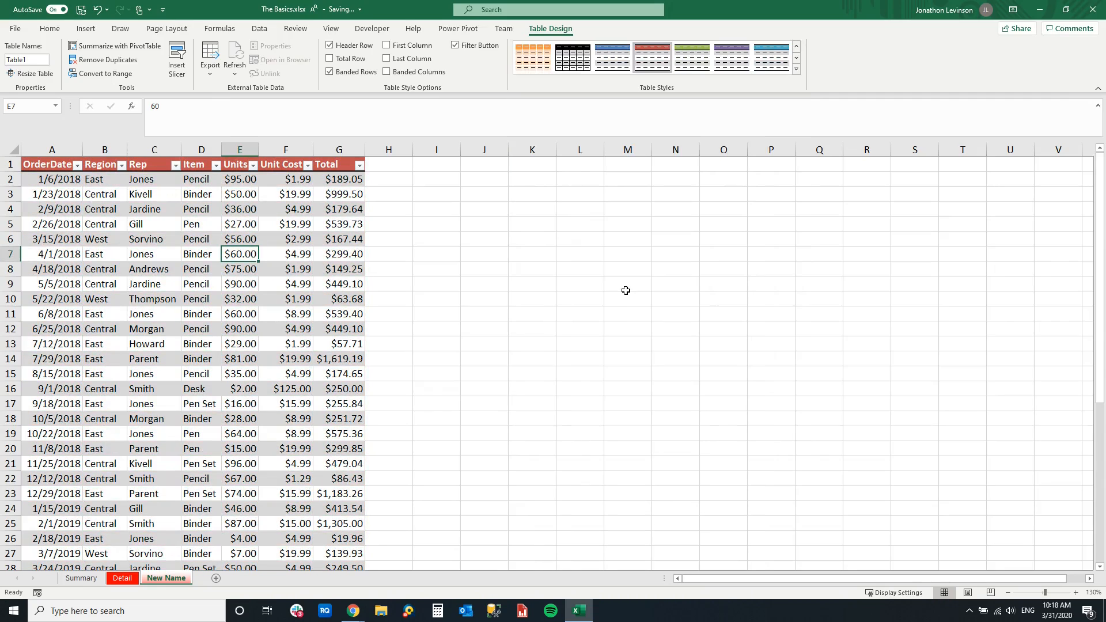
Step: Add a total row to the table and fit the Total column's width to its contents
click(329, 59)
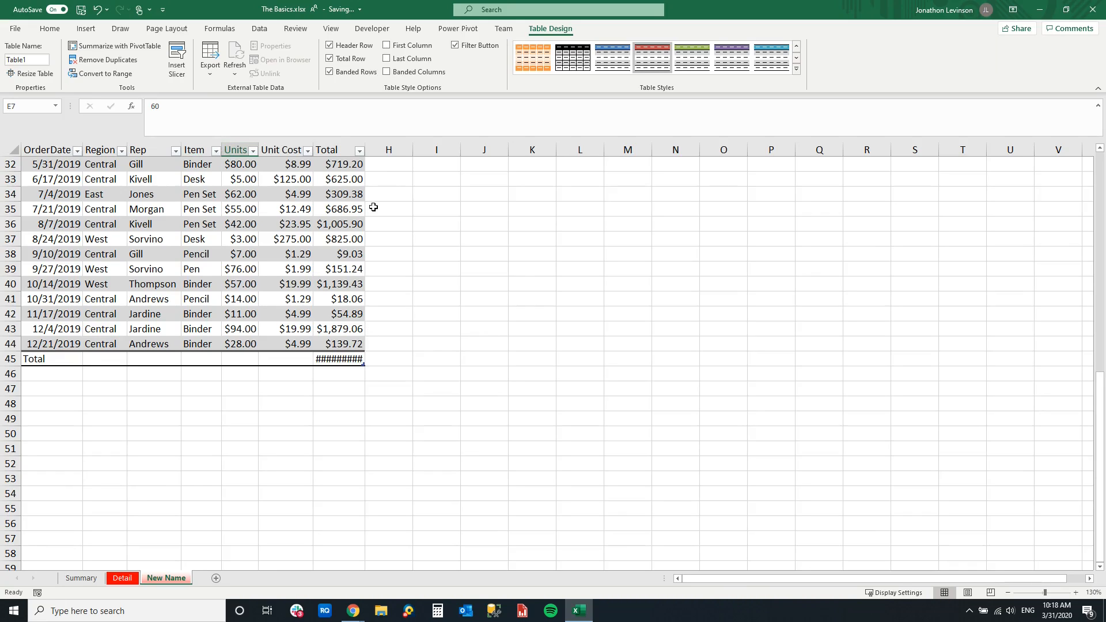
double_click(365, 150)
Step: Set the total row to show the Sum for Unit Cost and the Count for Rep
click(290, 363)
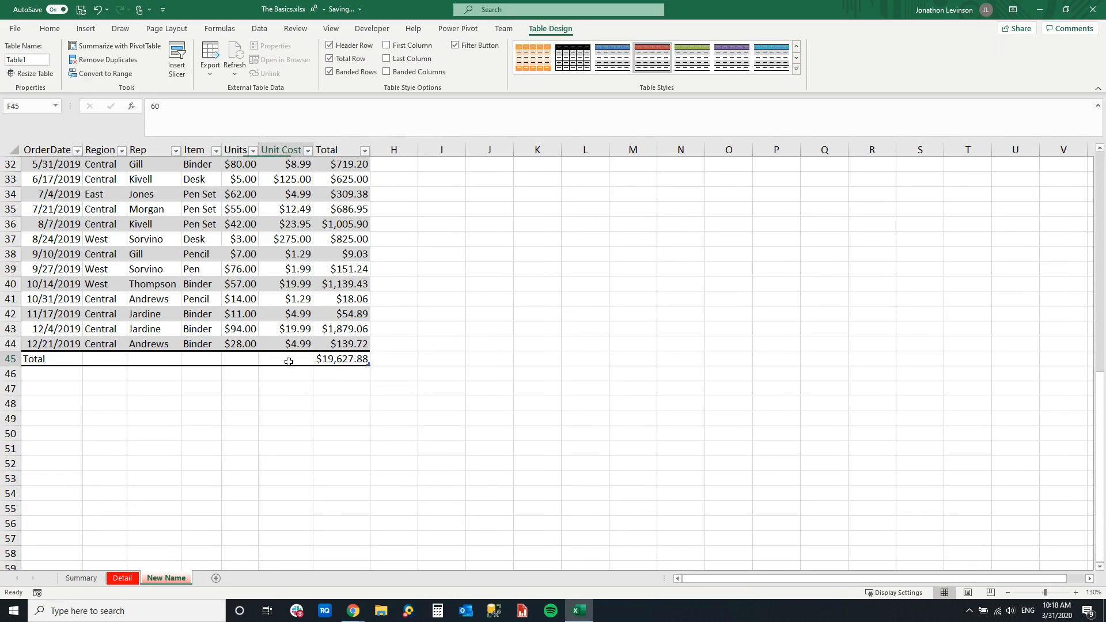
click(318, 360)
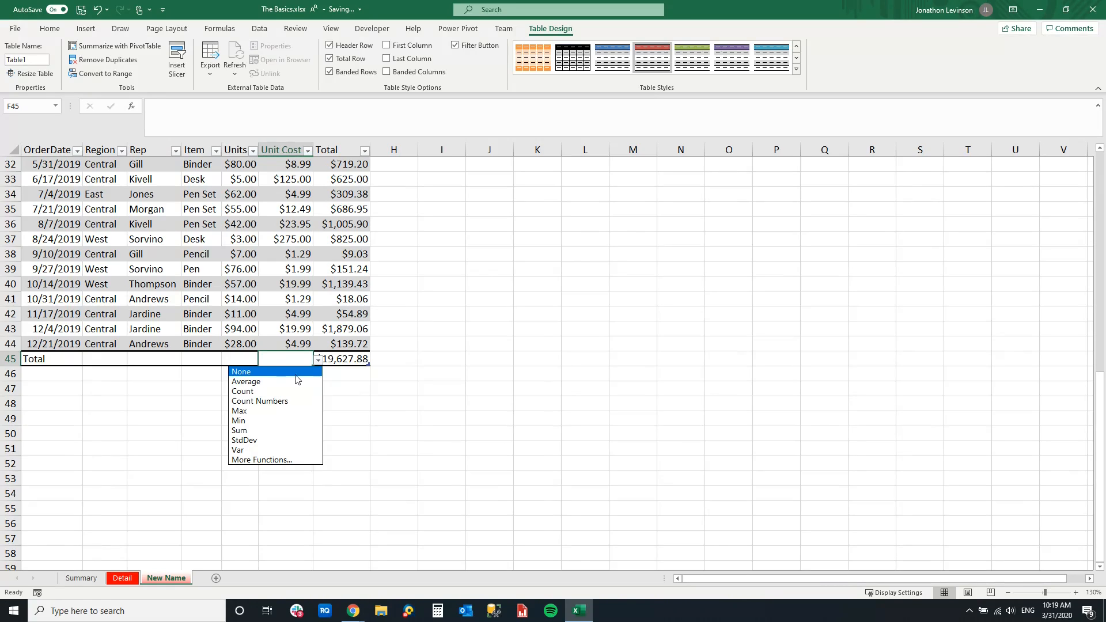
click(284, 431)
click(147, 358)
click(185, 360)
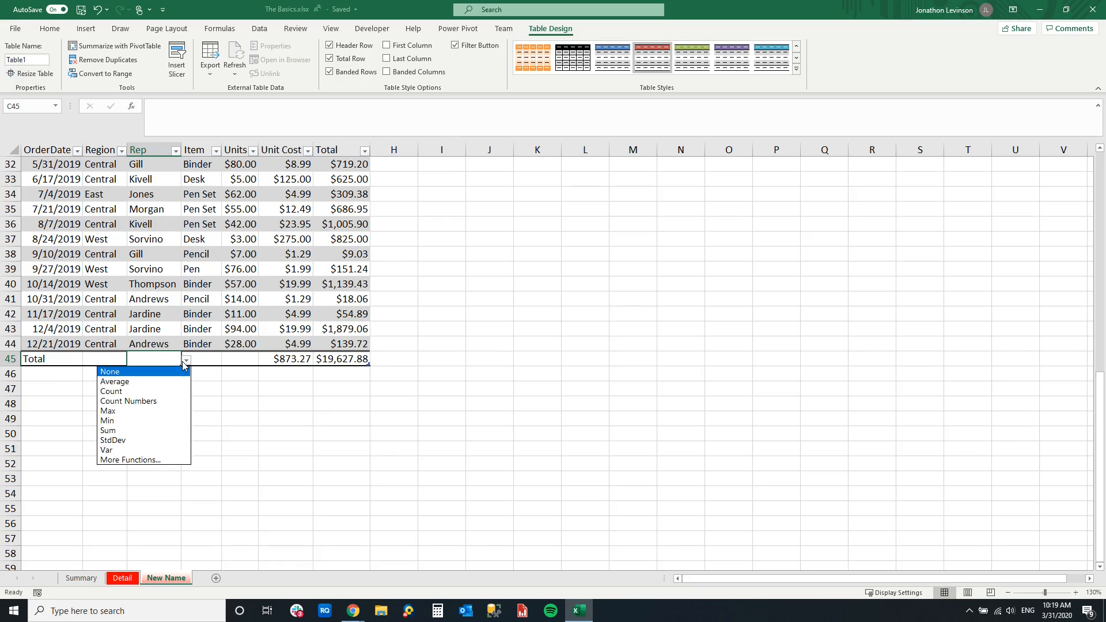
click(147, 392)
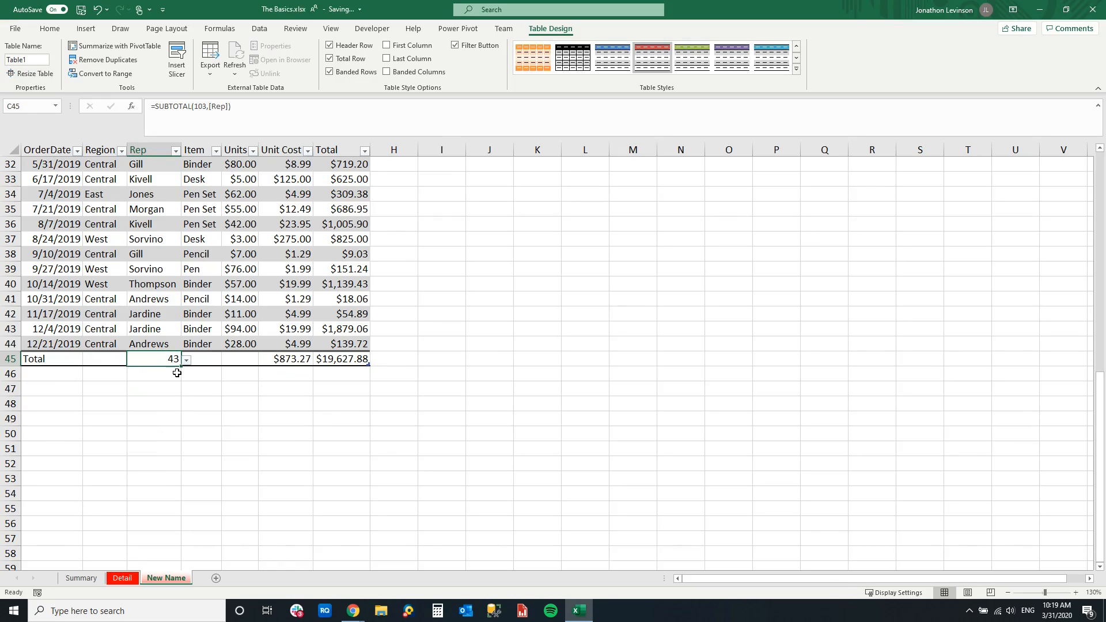
scroll(179, 374, up, 10)
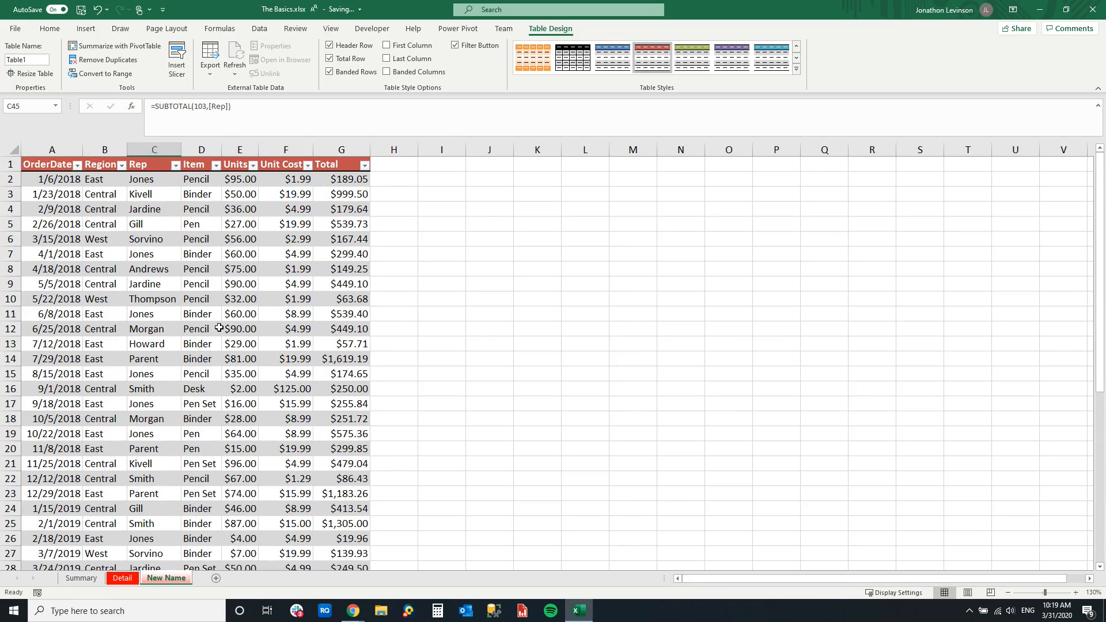
click(193, 271)
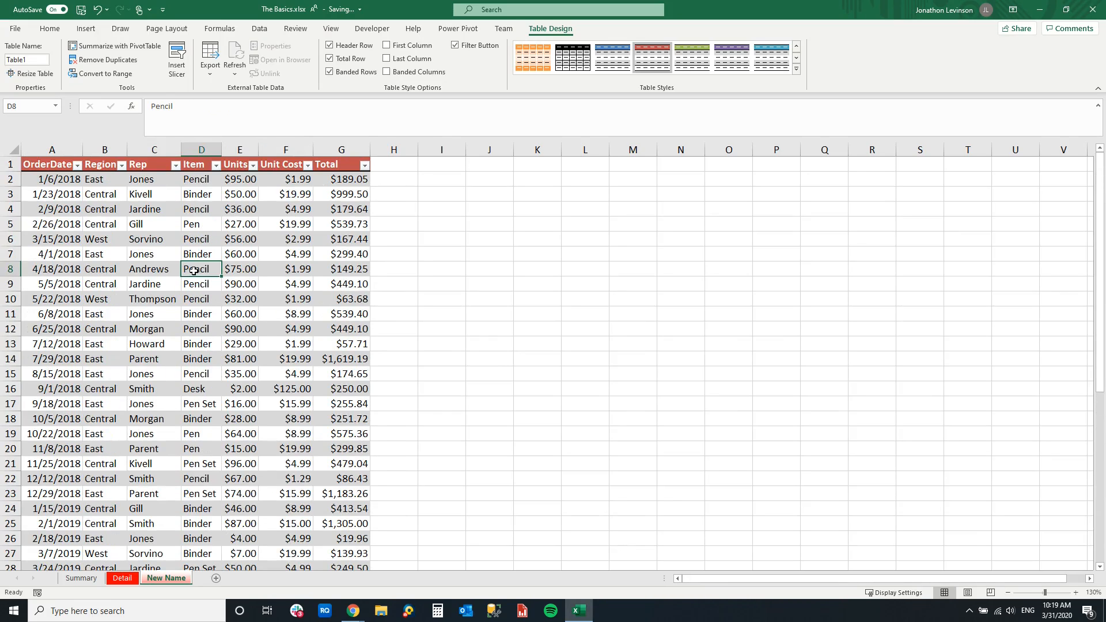